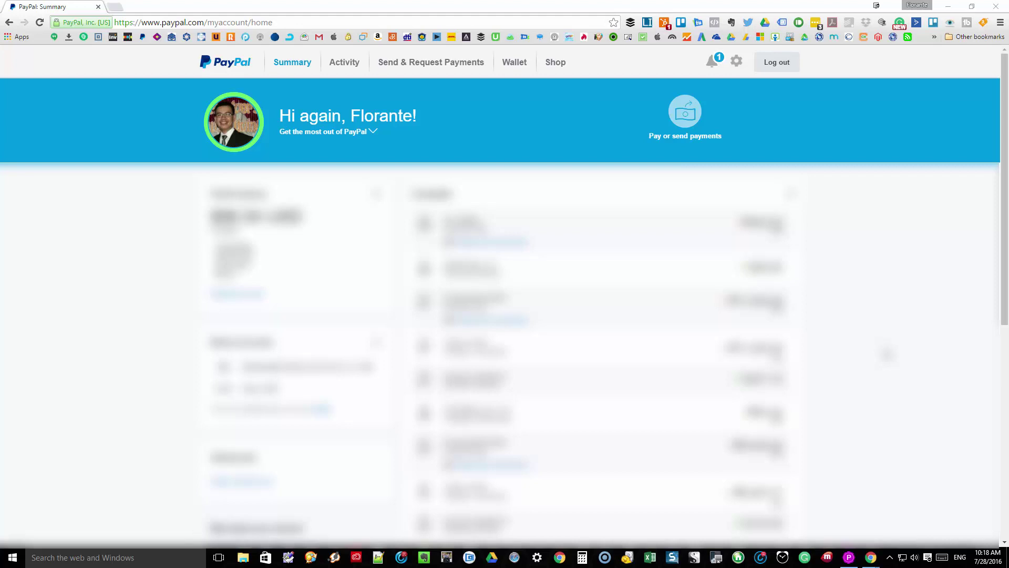
Go to Send & Request Payments and start the 'Get your PayPal.Me link' setup.
{"action": "left_click", "coordinate": [446, 63]}
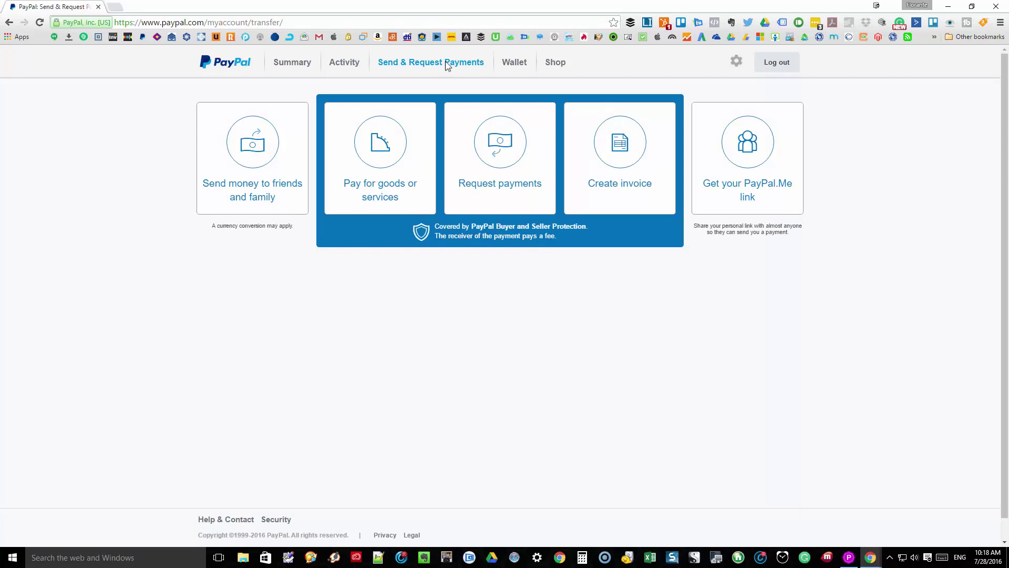
{"action": "left_click", "coordinate": [743, 161]}
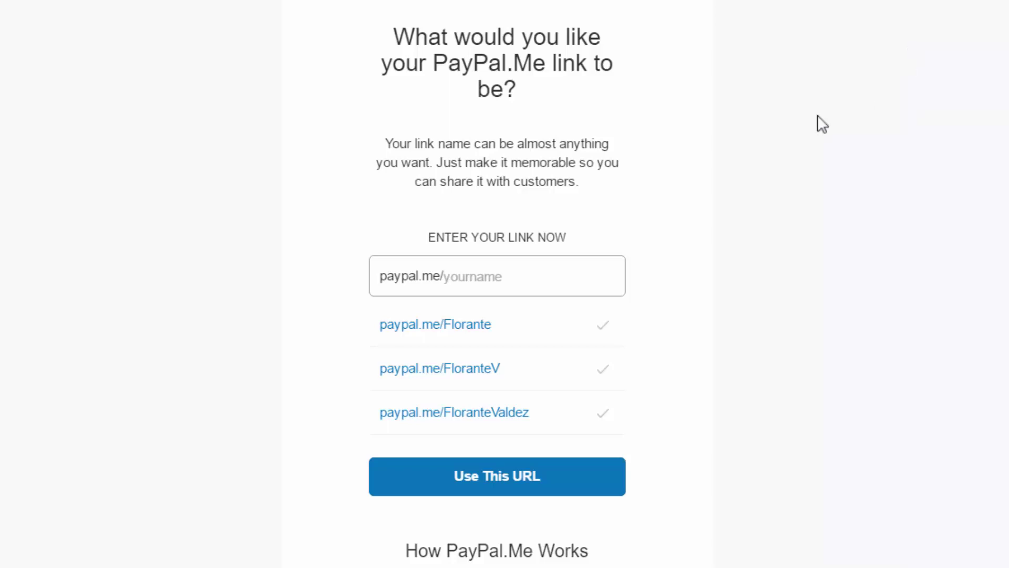
Enter a PayPal.Me link name based on the account holder's name so it shows as available.
{"action": "left_click", "coordinate": [550, 281]}
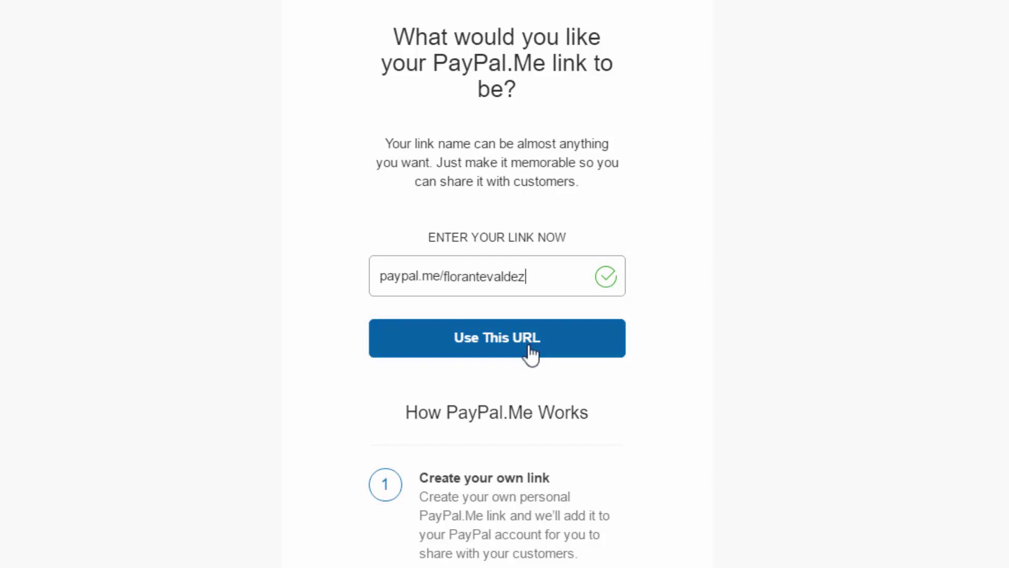
{"action": "scroll", "coordinate": [532, 356], "scroll_direction": "down", "scroll_amount": 2}
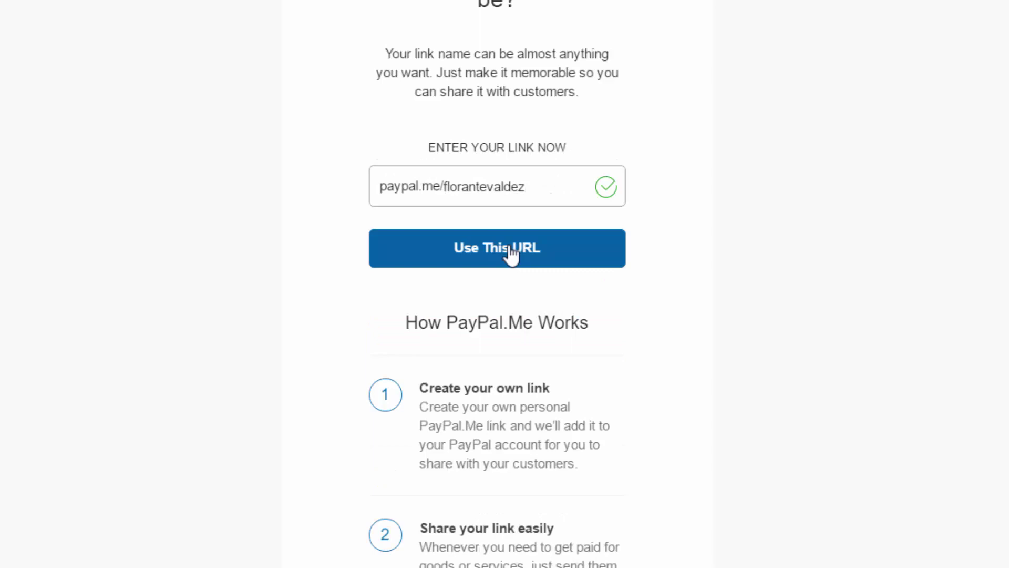
Accept the entered URL and create the personal PayPal.Me link.
{"action": "left_click", "coordinate": [510, 249]}
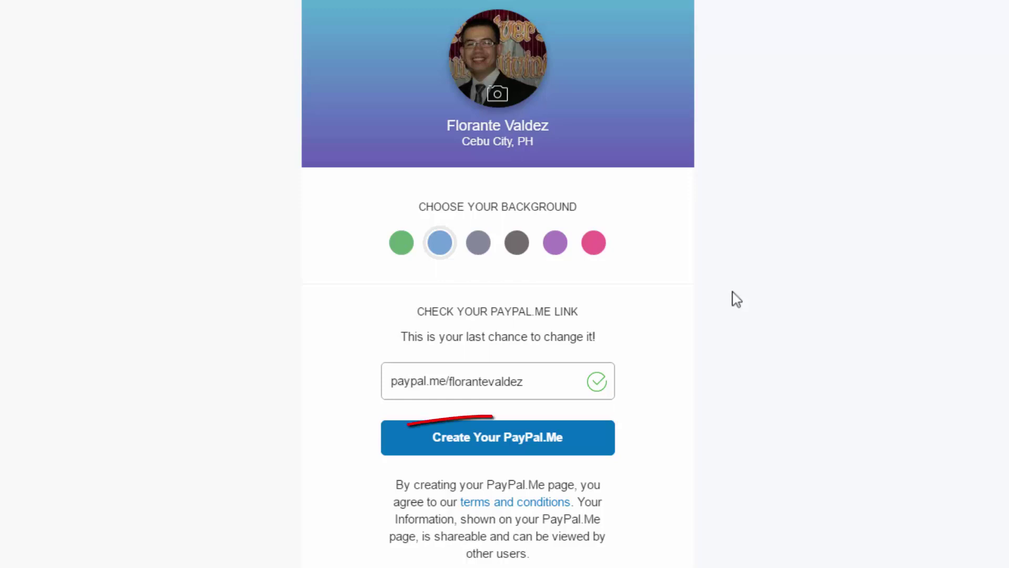
{"action": "left_click", "coordinate": [492, 446]}
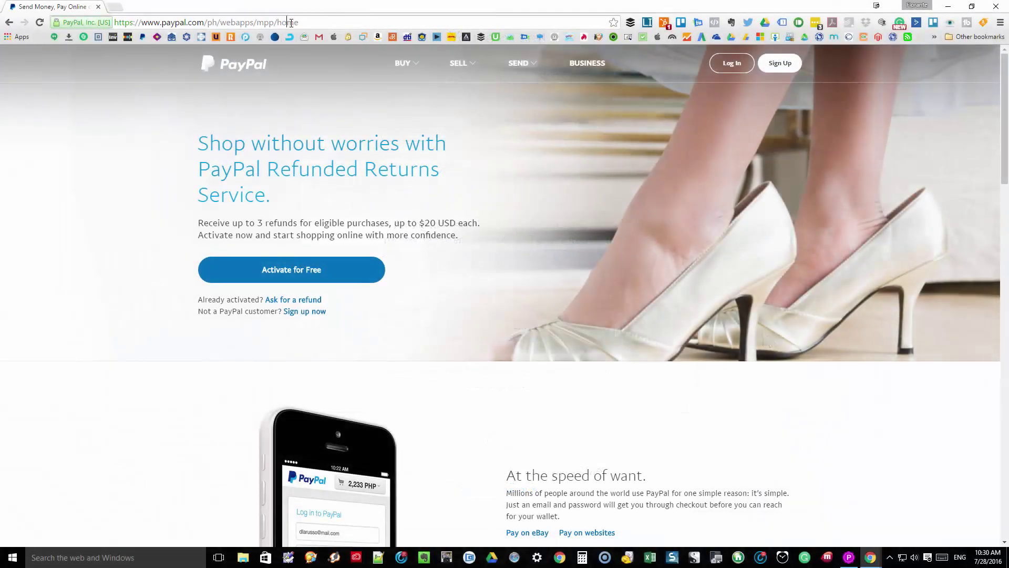
Load the new PayPal.Me link with /10PHP appended in the browser address bar.
{"action": "left_click", "coordinate": [291, 23]}
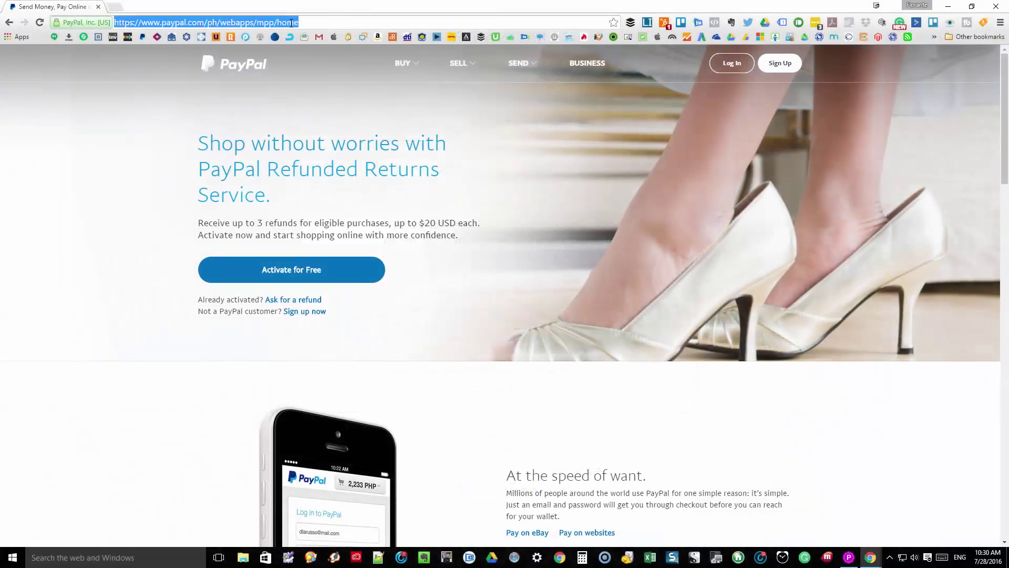
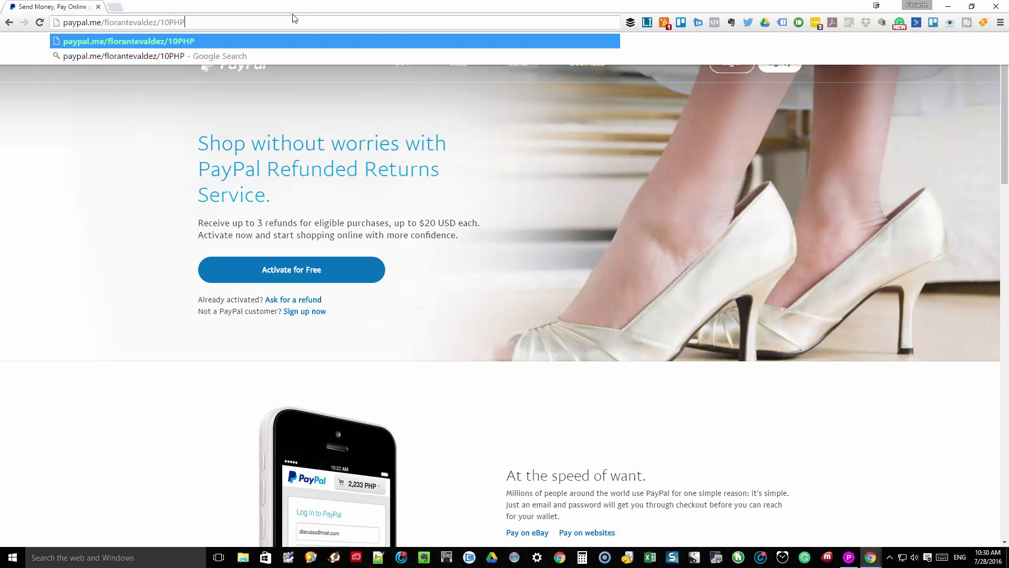
{"action": "key", "text": "Return"}
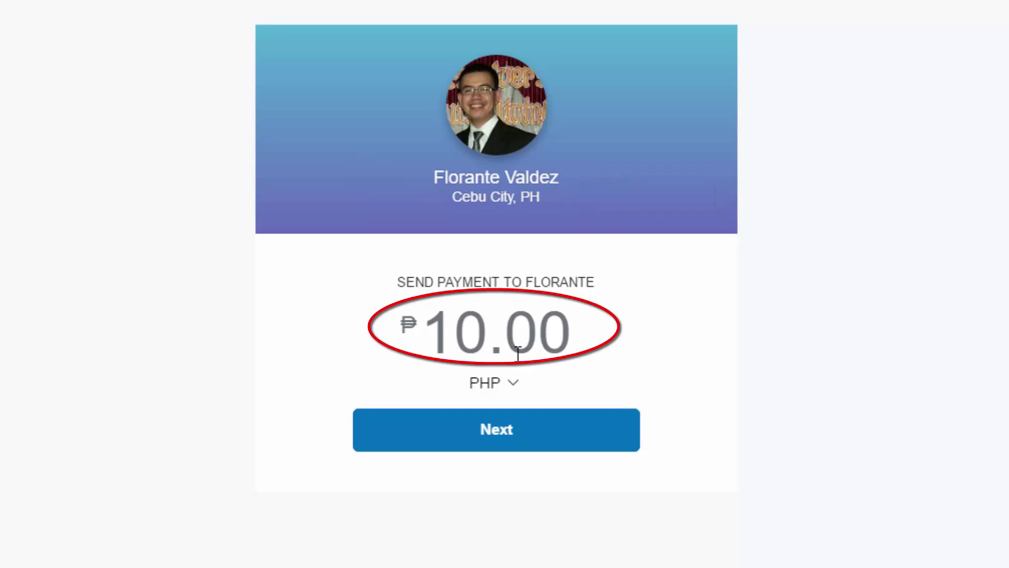
Keep PHP as the currency and continue the ₱10.00 payment to PayPal sign-in.
{"action": "left_click", "coordinate": [510, 389]}
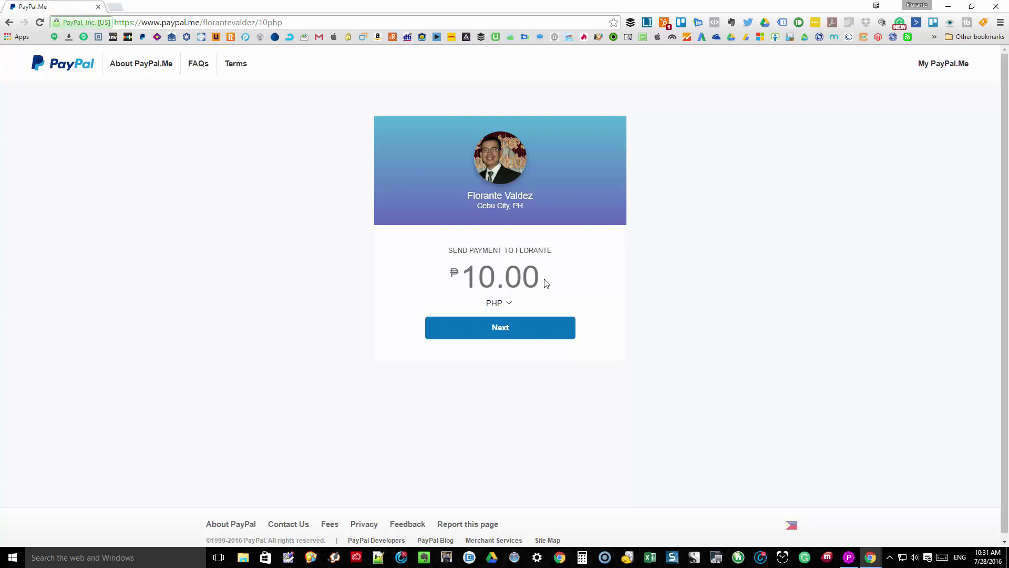
{"action": "left_click", "coordinate": [506, 304]}
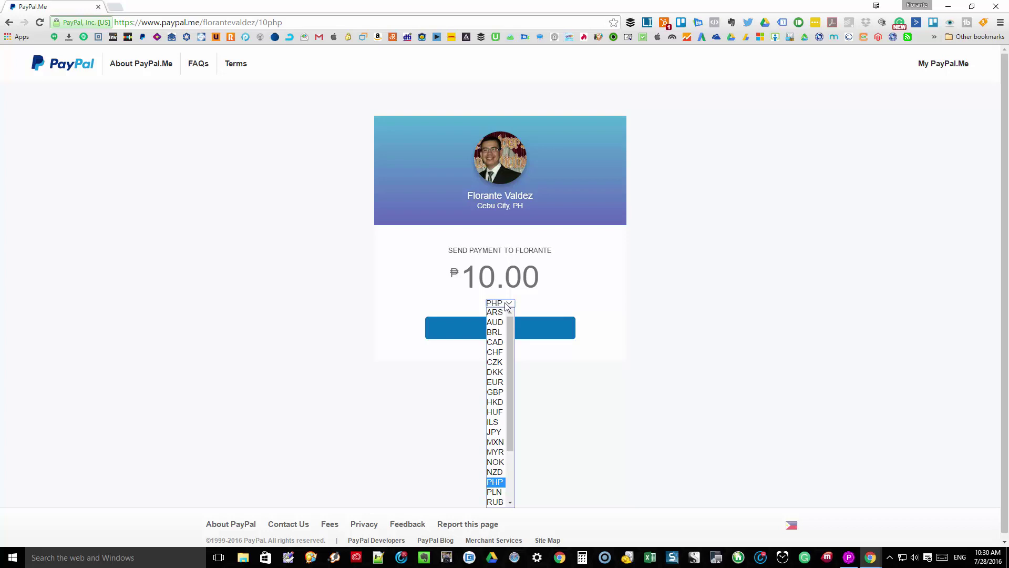
{"action": "left_click", "coordinate": [522, 330]}
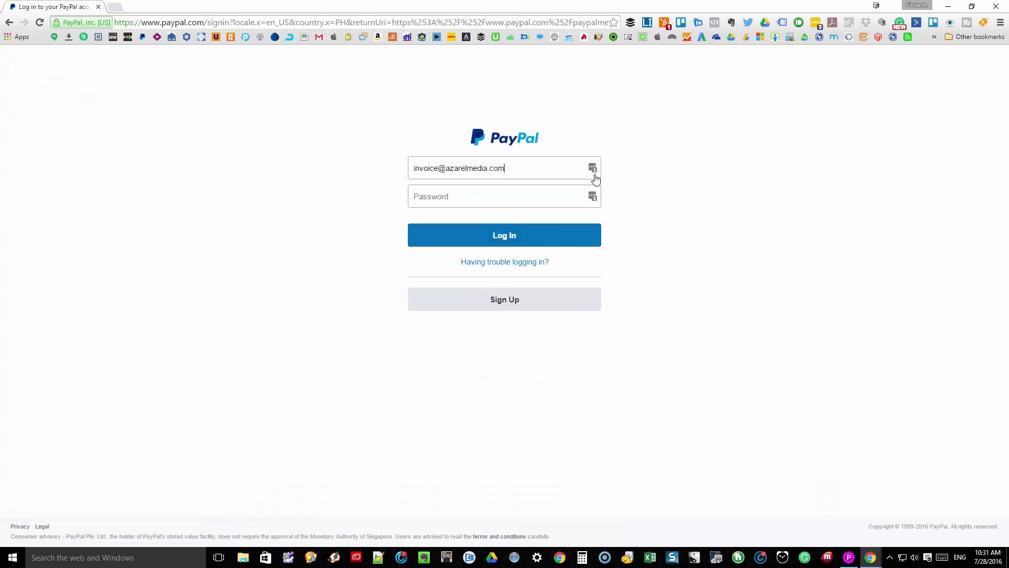
Log in with the saved PayPal account and review the ₱10.00 payment from PayPal Balance.
{"action": "left_click", "coordinate": [593, 170]}
{"action": "left_click", "coordinate": [473, 256]}
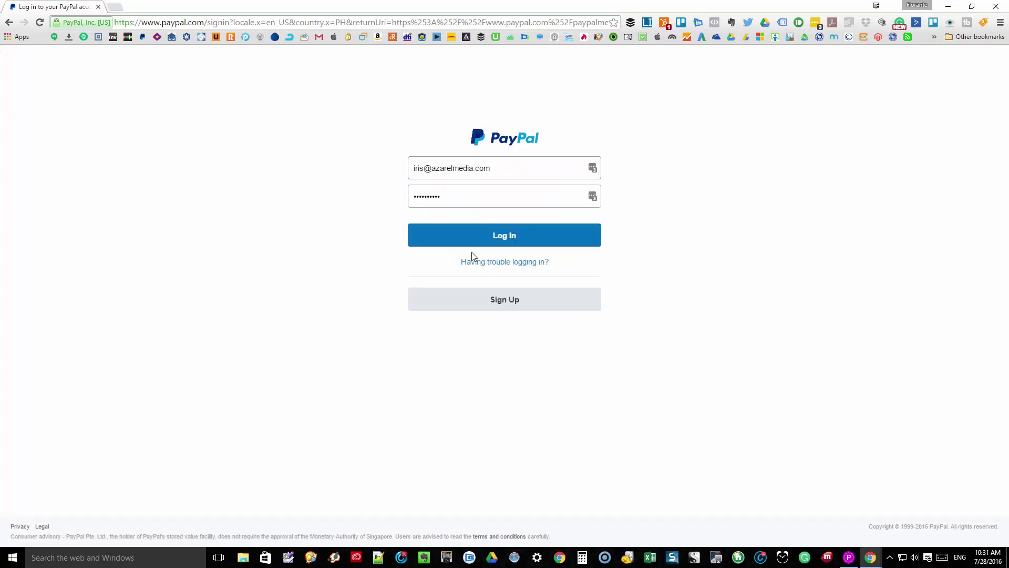
{"action": "left_click", "coordinate": [541, 240]}
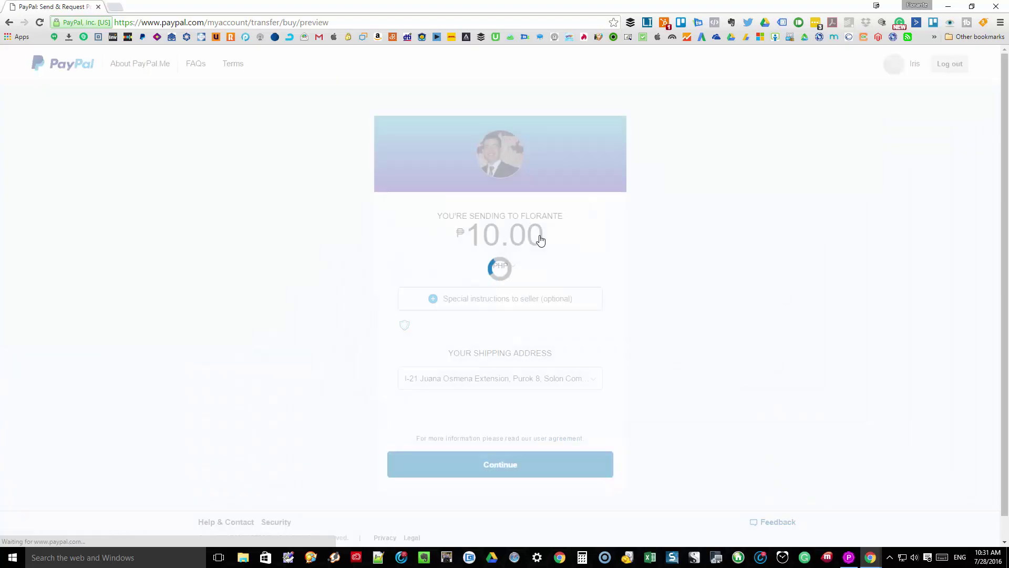
{"action": "scroll", "coordinate": [541, 240], "scroll_direction": "down", "scroll_amount": 4}
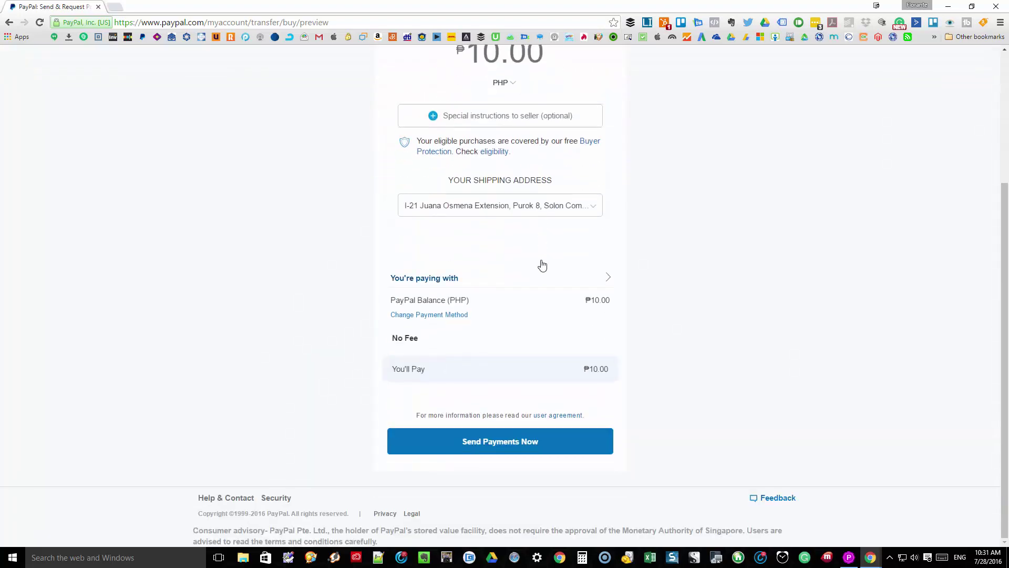
{"action": "scroll", "coordinate": [542, 263], "scroll_direction": "up", "scroll_amount": 2}
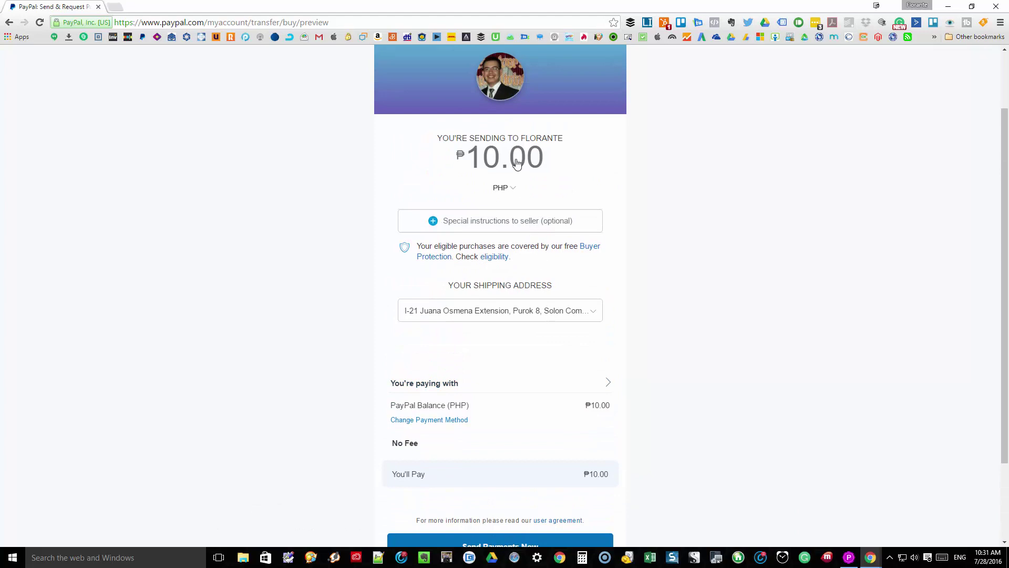
Add the seller note 'Paypal Me test transaction'.
{"action": "left_click", "coordinate": [489, 228]}
{"action": "type", "text": "Paypal me"}
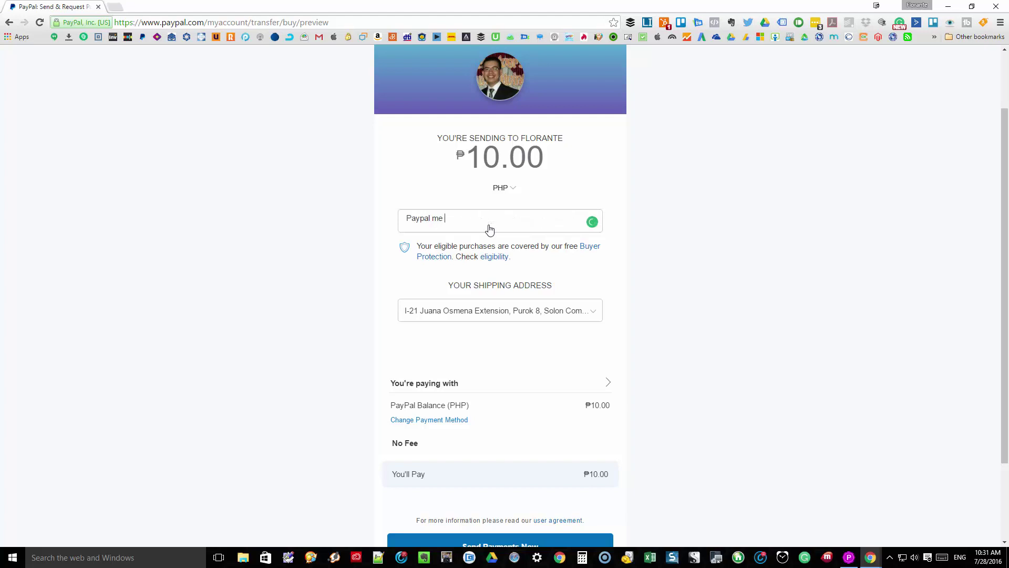
{"action": "key", "text": "BackSpace"}
{"action": "key", "text": "BackSpace"}
{"action": "key", "text": "BackSpace"}
{"action": "type", "text": "Me test transac"}
{"action": "type", "text": "n"}
Set the shipping address to No address needed.
{"action": "left_click", "coordinate": [508, 311]}
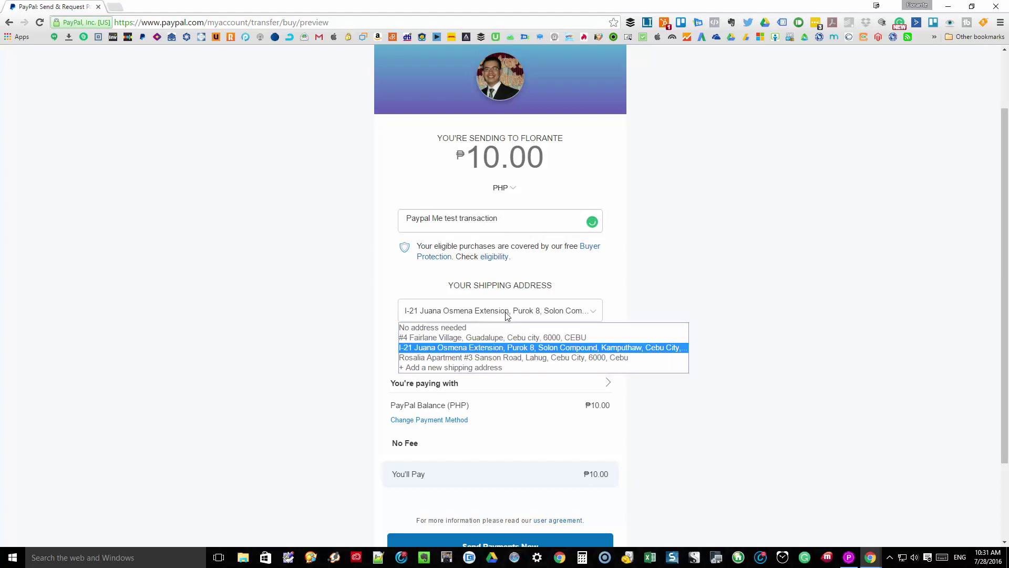
{"action": "left_click", "coordinate": [496, 330]}
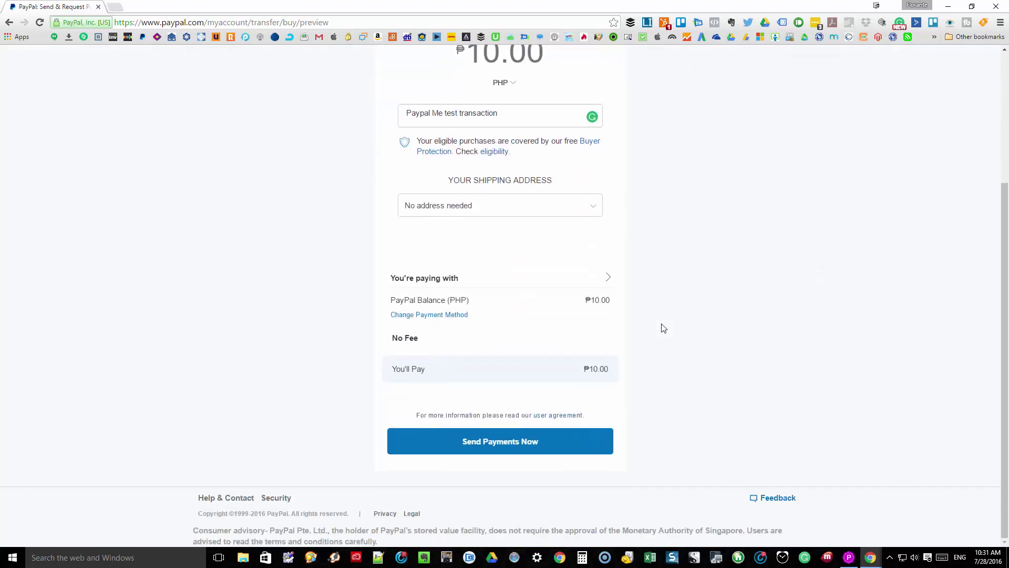
{"action": "scroll", "coordinate": [664, 328], "scroll_direction": "up", "scroll_amount": 1}
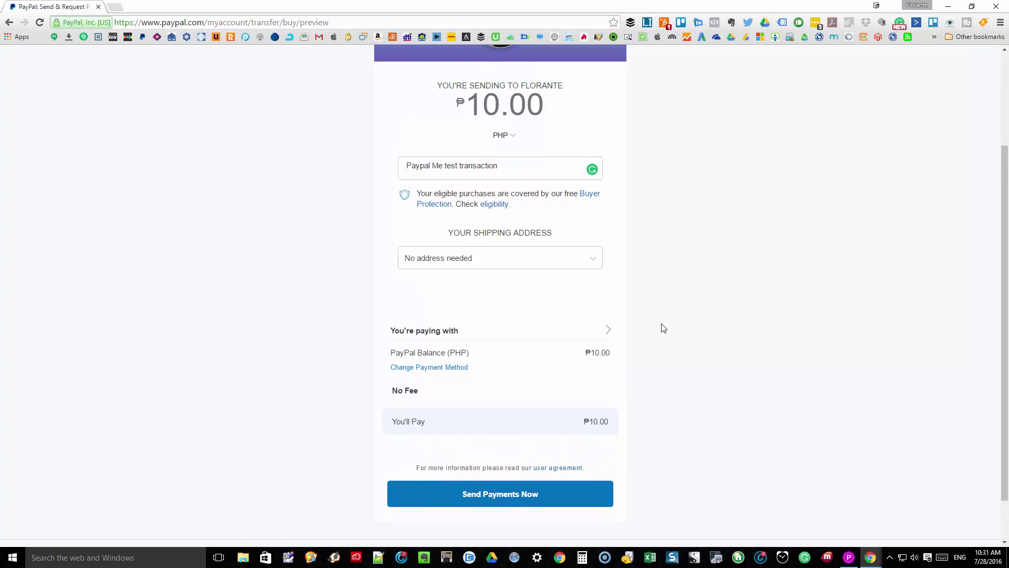
{"action": "scroll", "coordinate": [550, 447], "scroll_direction": "down", "scroll_amount": 1}
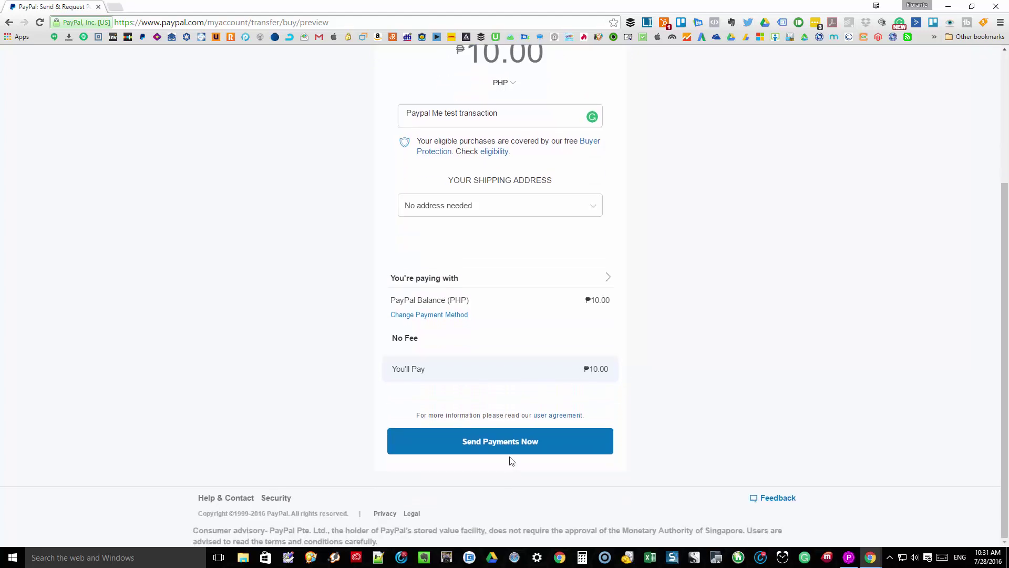
Send the ₱10.00 PHP payment with Send Payments Now.
{"action": "left_click", "coordinate": [509, 446]}
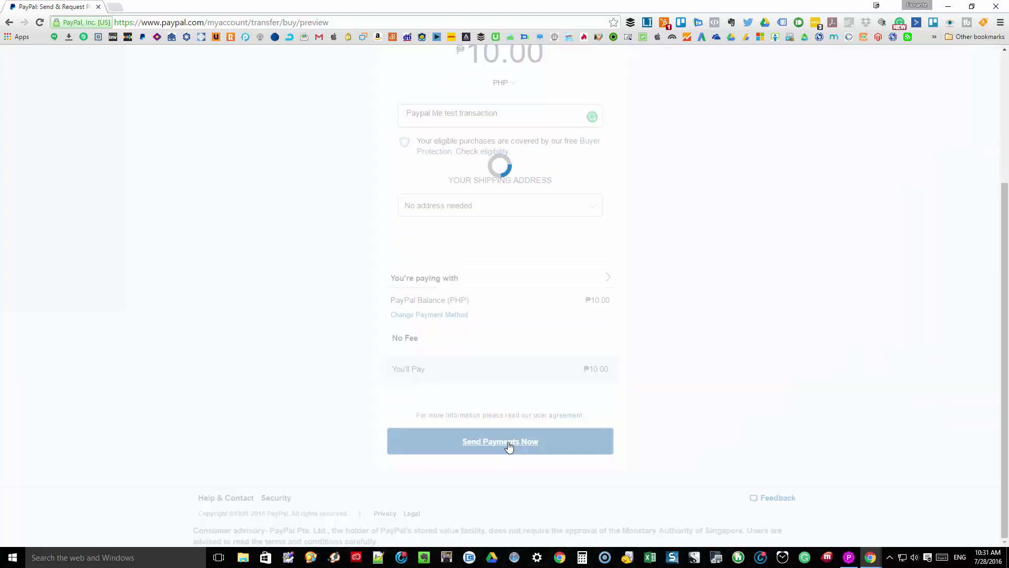